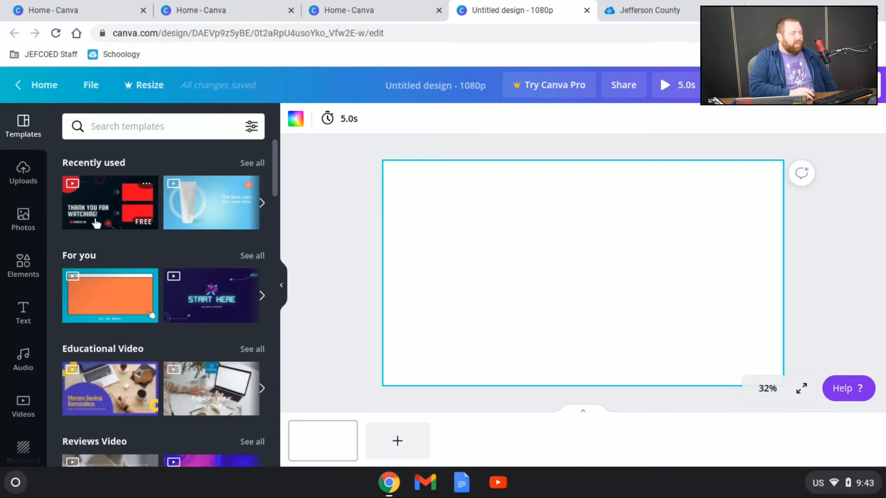
# Search the templates for "youtube" and apply the black and red "THANK YOU FOR WATCHING!" template to the blank page.
pyautogui.scroll(-2, 146, 235)
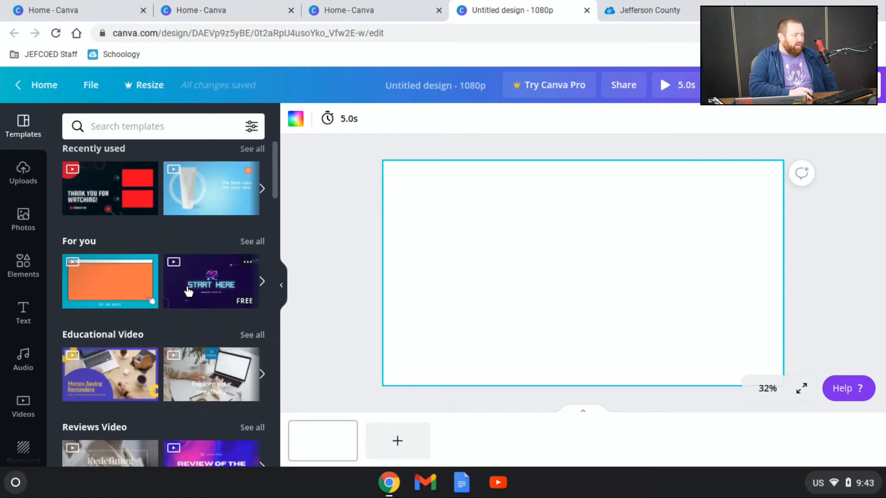
pyautogui.scroll(-3, 126, 336)
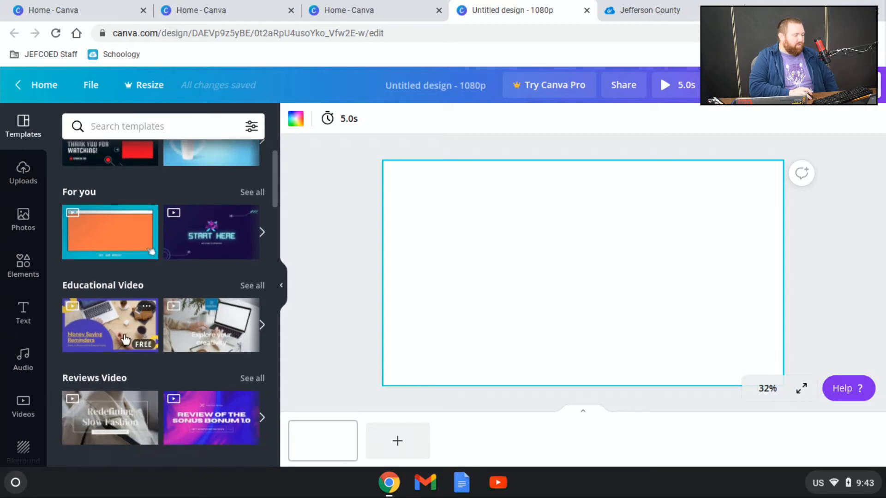
pyautogui.click(152, 127)
pyautogui.write('yo')
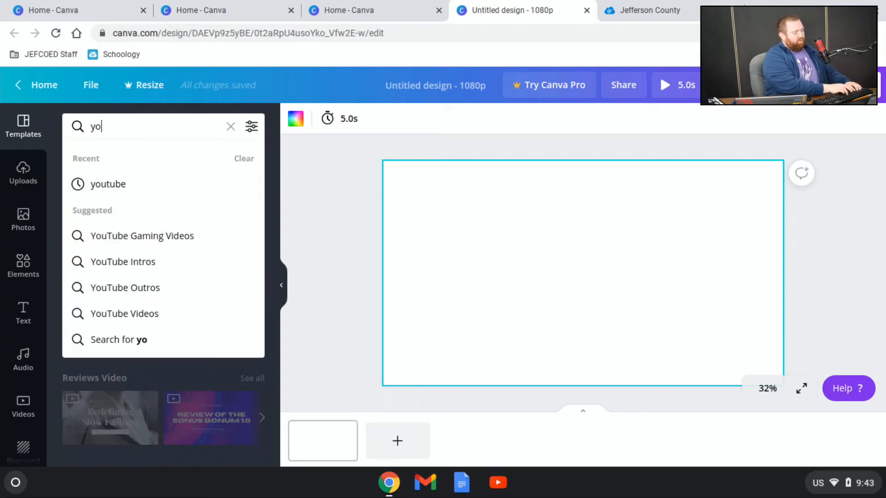
pyautogui.write('utube')
pyautogui.press('Return')
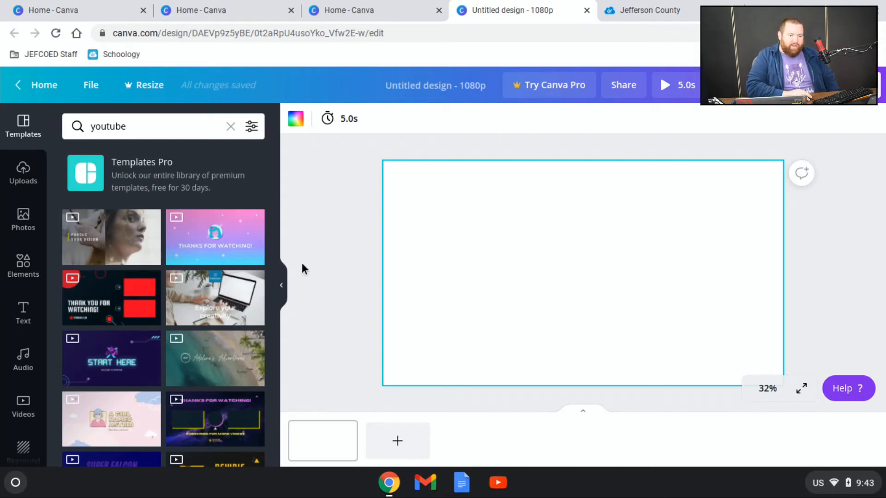
pyautogui.moveTo(130, 293)
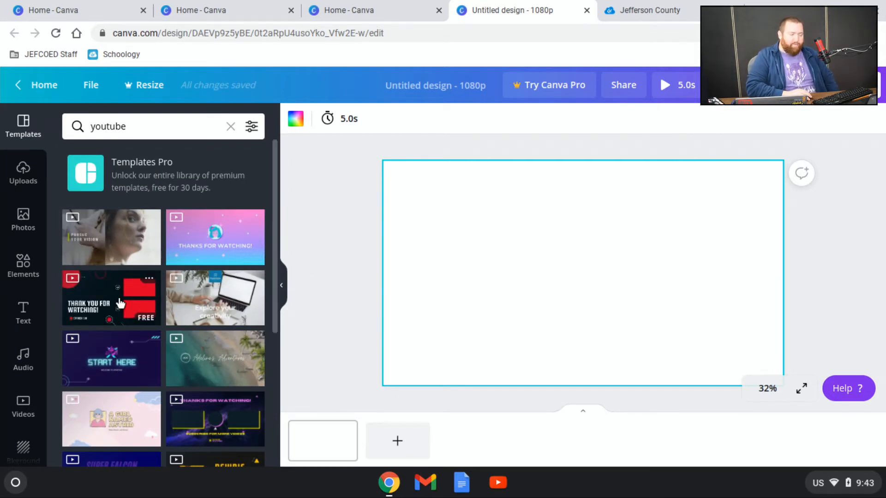
pyautogui.click(120, 304)
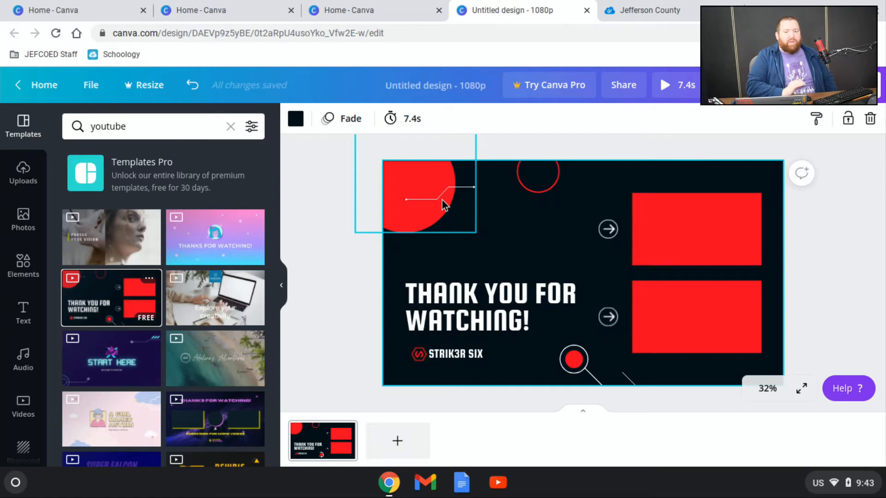
# Enlarge the grouped solid red circle and line graphic in the page's upper-left corner until it reaches the heading.
pyautogui.click(542, 191)
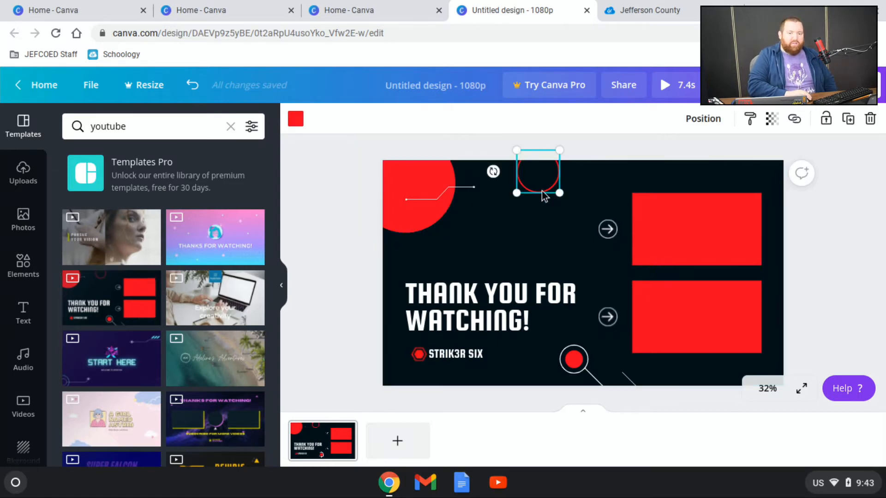
pyautogui.click(416, 203)
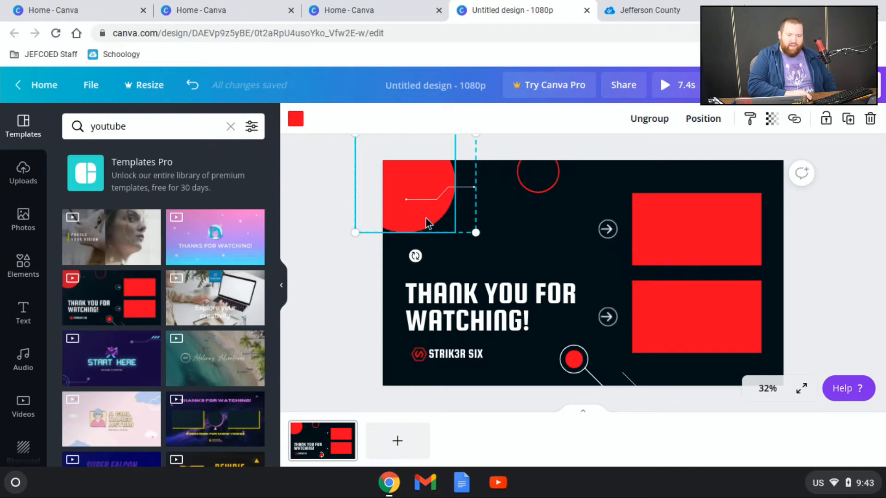
pyautogui.moveTo(476, 233); pyautogui.dragTo(527, 300)
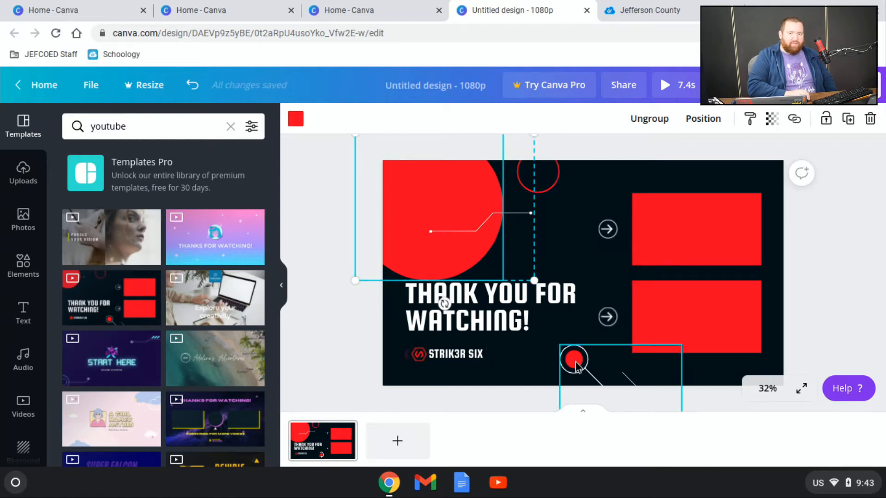
# Replace the "STRIK3R SIX" text below the heading with the presenter's full name.
pyautogui.click(457, 359)
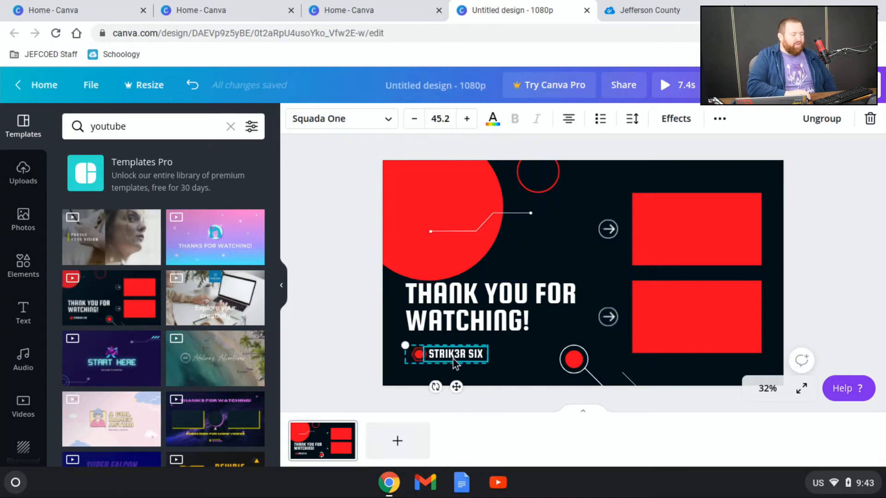
pyautogui.doubleClick(458, 354)
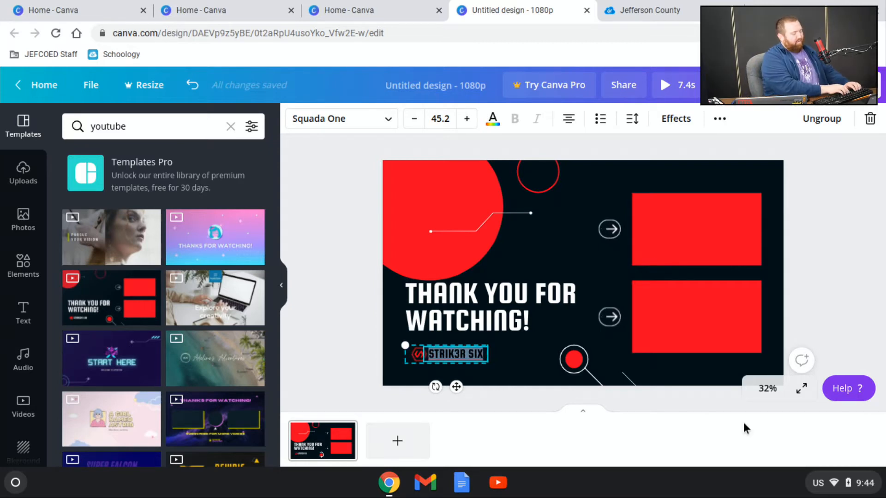
pyautogui.write('DA')
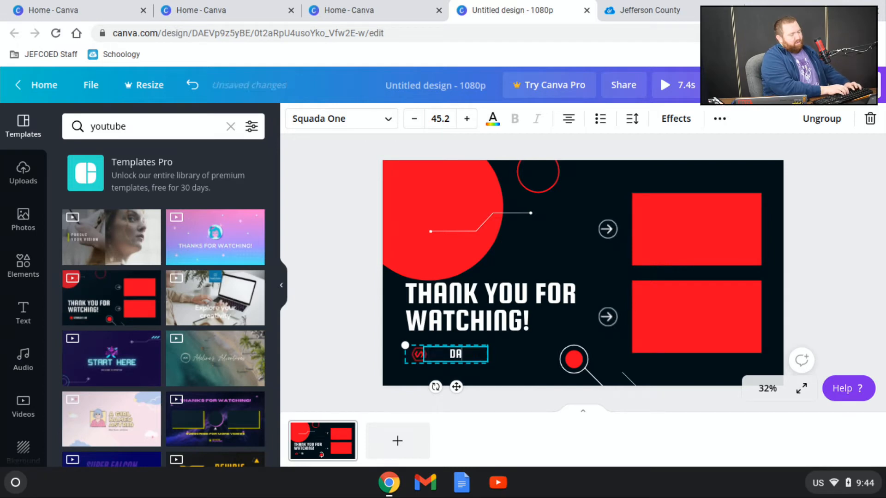
pyautogui.write('NIEL BRANUM')
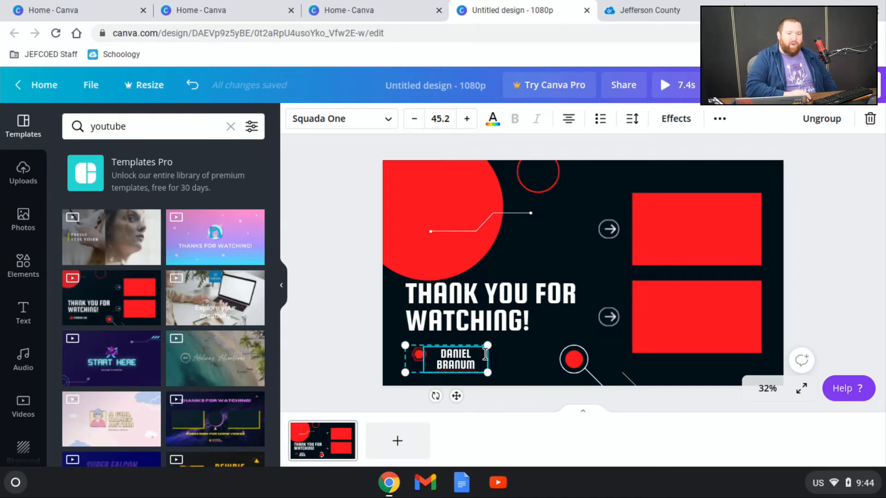
# Try adjusting the width of the "THANK YOU FOR WATCHING!" text box.
pyautogui.click(770, 390)
pyautogui.click(757, 238)
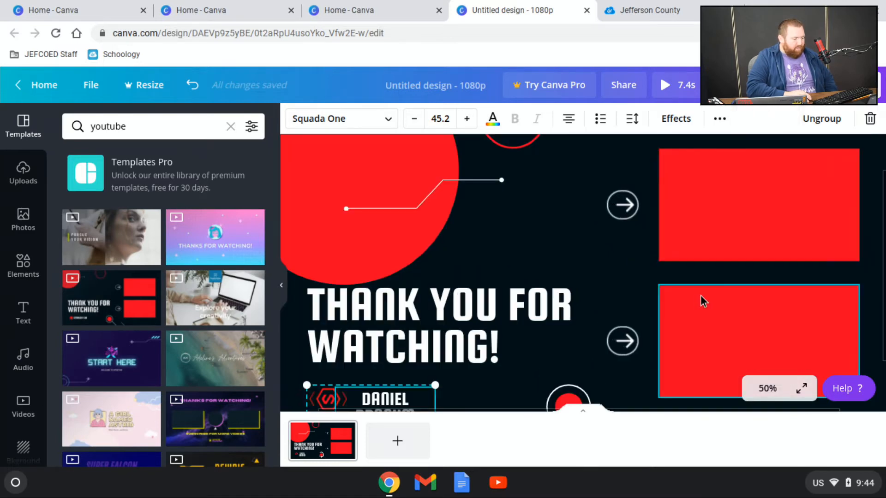
pyautogui.scroll(-2, 419, 372)
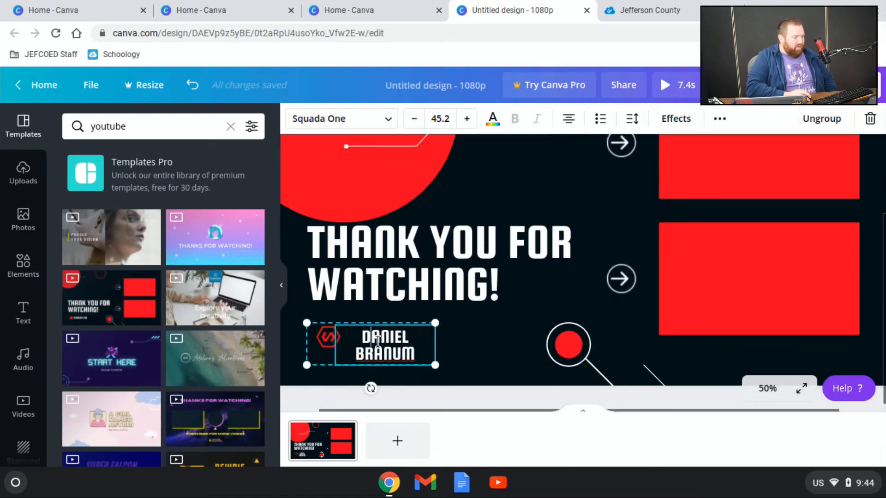
pyautogui.scroll(1, 462, 272)
pyautogui.click(486, 270)
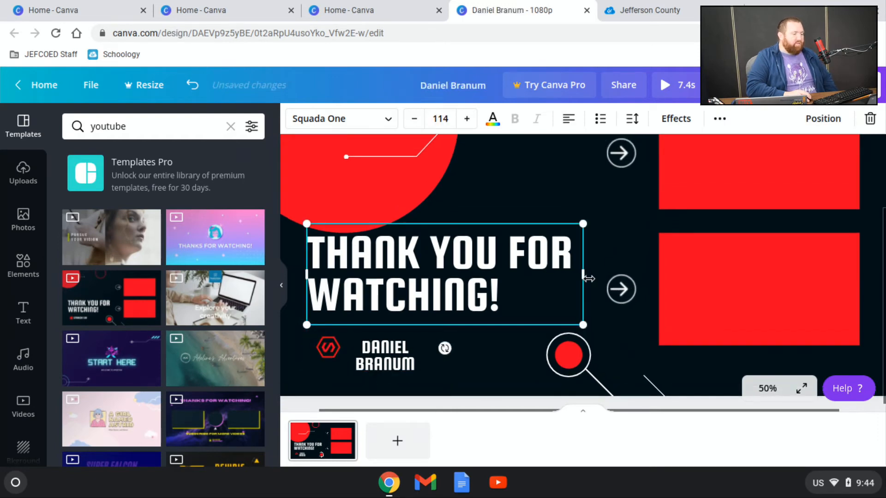
pyautogui.moveTo(584, 279)
pyautogui.mouseDown()
pyautogui.moveTo(607, 277)
pyautogui.moveTo(582, 274)
pyautogui.mouseUp()
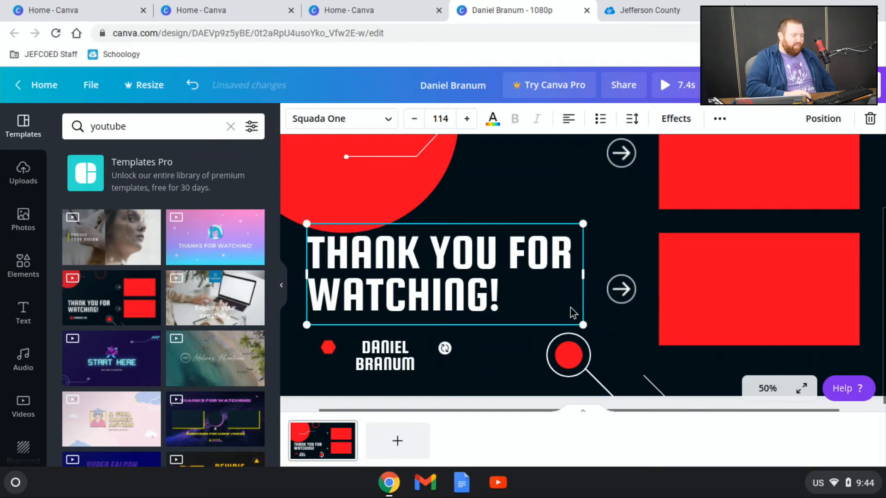
# Ungroup the name text from its hexagon logo and widen its text box so the full name fits on one line.
pyautogui.click(391, 357)
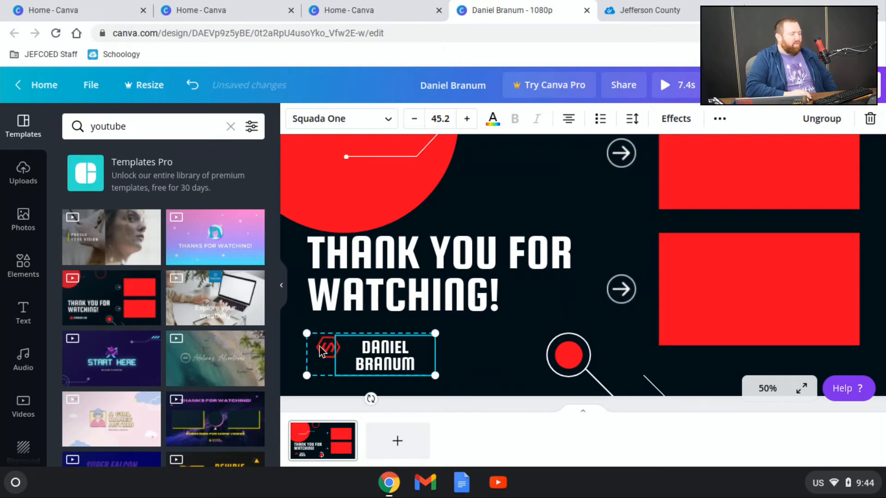
pyautogui.rightClick(398, 362)
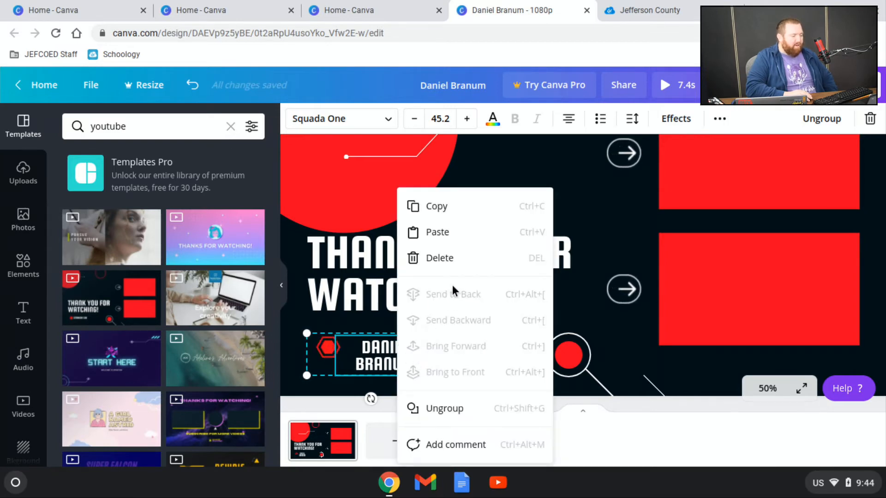
pyautogui.click(457, 413)
pyautogui.click(395, 320)
pyautogui.click(385, 356)
pyautogui.moveTo(436, 360); pyautogui.dragTo(468, 361)
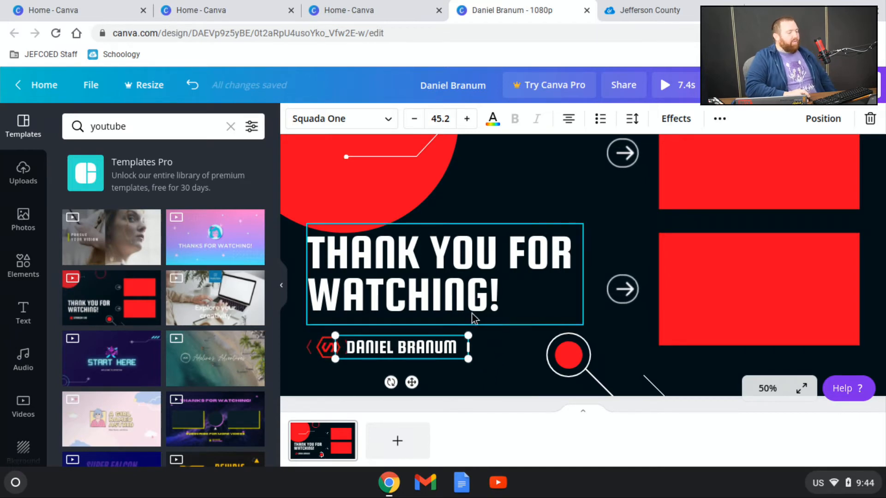
pyautogui.scroll(1, 470, 316)
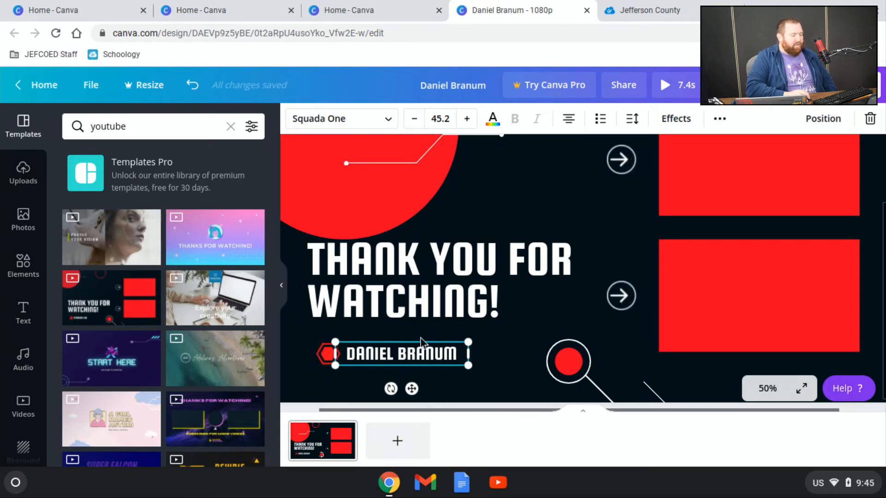
# Add a new page after the first page.
pyautogui.moveTo(345, 437)
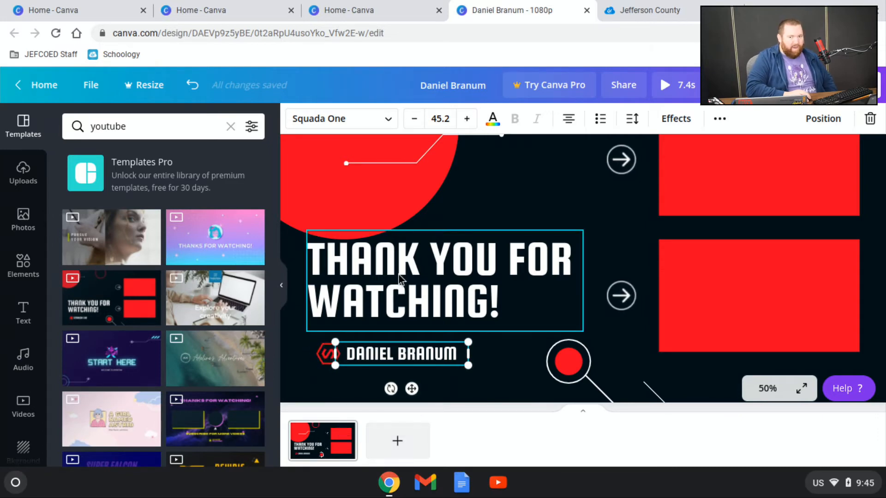
pyautogui.click(394, 443)
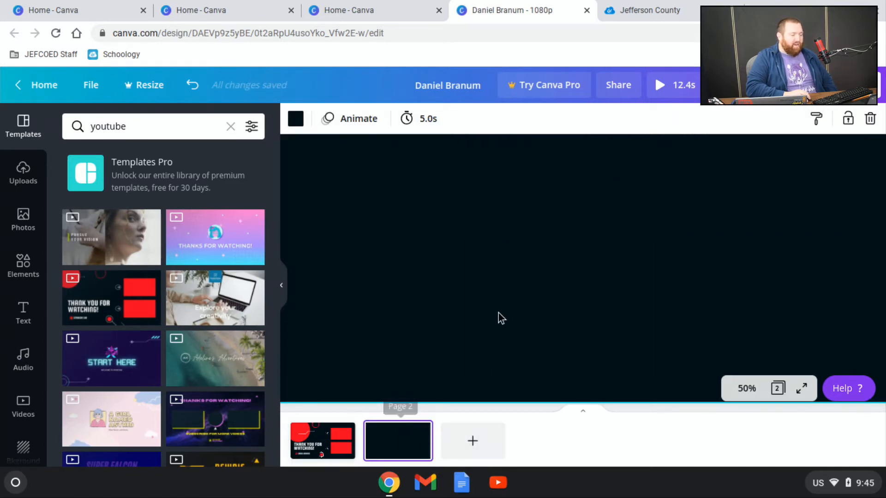
pyautogui.click(802, 390)
pyautogui.click(315, 152)
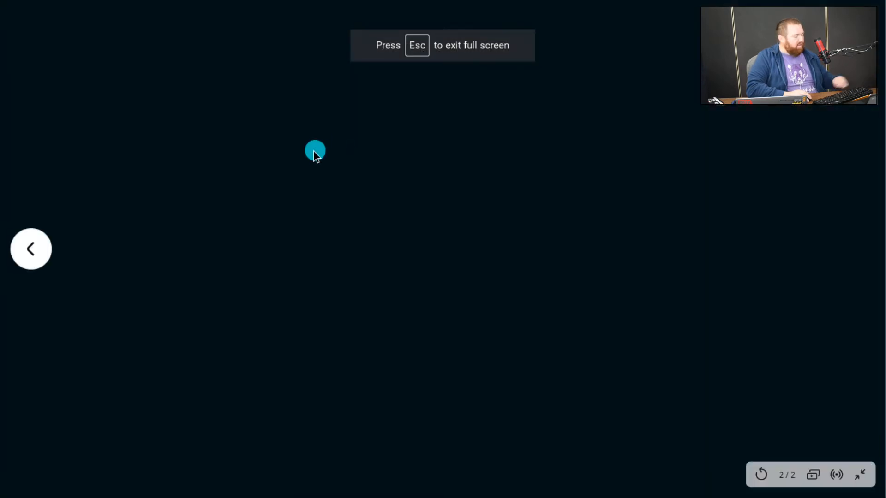
pyautogui.press('Escape')
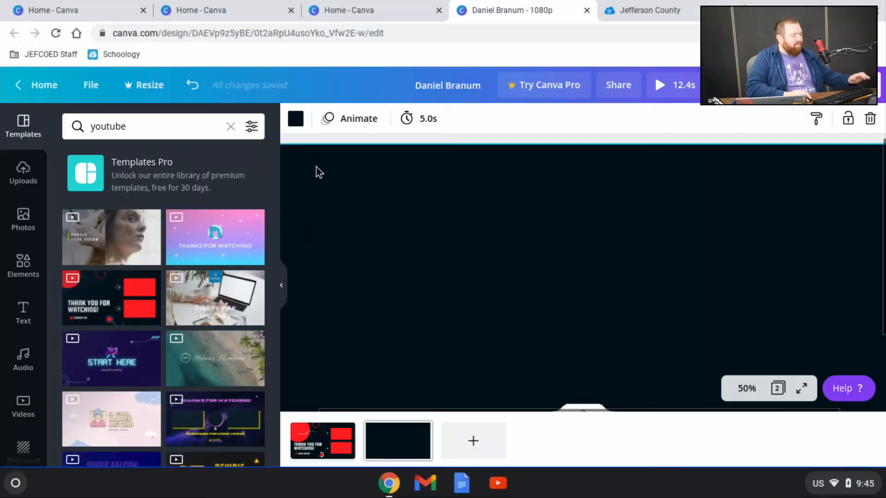
# Copy the "THANK YOU FOR WATCHING!" heading from page 1 and paste it onto page 2.
pyautogui.click(746, 389)
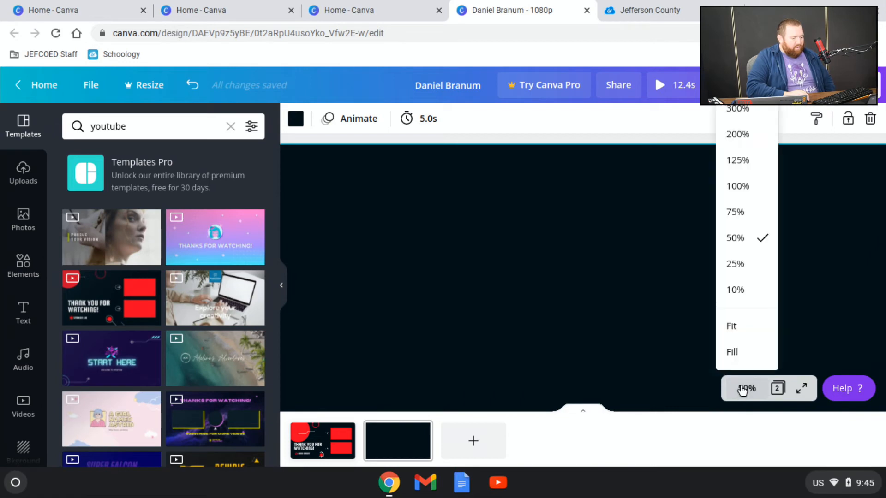
pyautogui.click(744, 264)
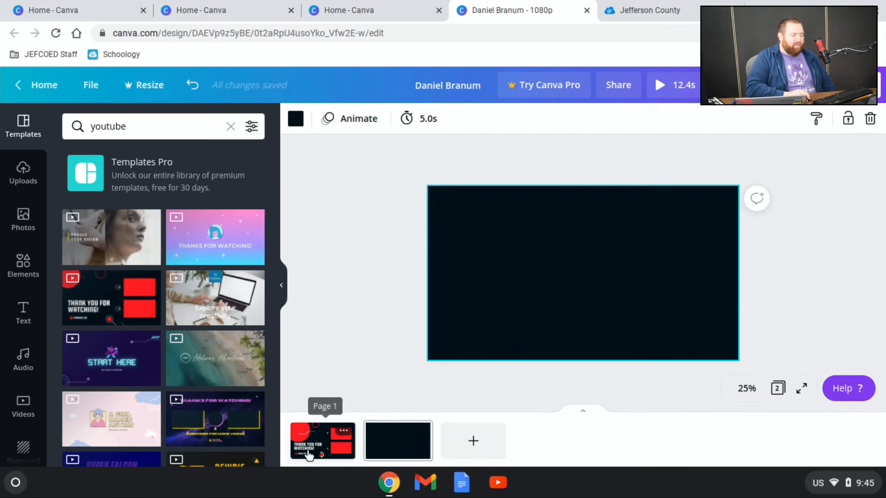
pyautogui.click(312, 446)
pyautogui.click(514, 292)
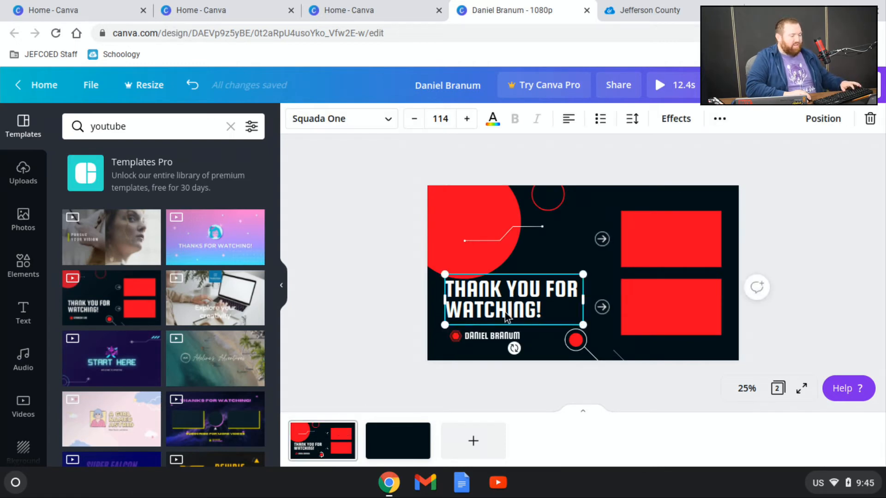
pyautogui.click(408, 444)
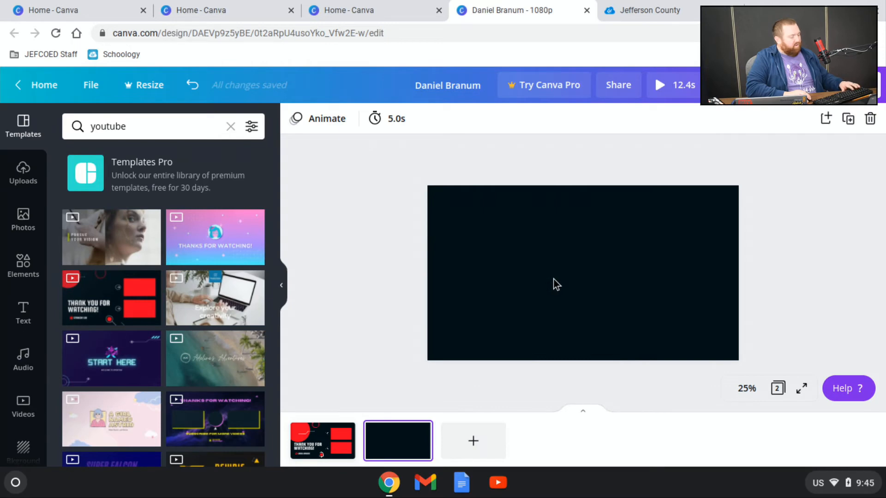
pyautogui.hotkey('ctrl', 'v')
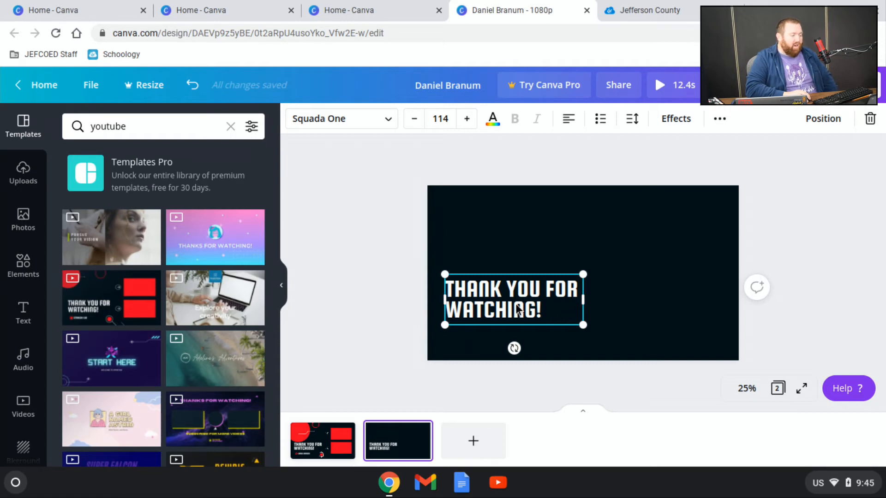
# Move the heading on page 2 upward and enlarge it to font size 160.
pyautogui.moveTo(499, 309); pyautogui.dragTo(507, 260)
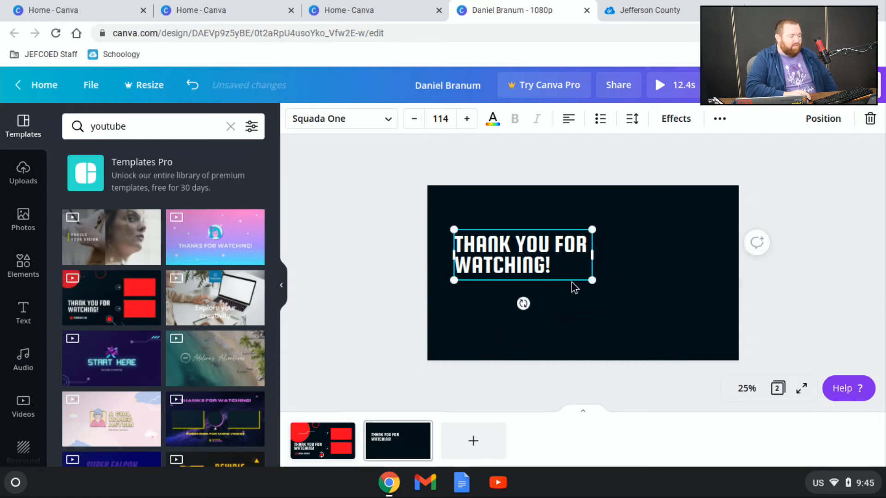
pyautogui.moveTo(594, 282); pyautogui.dragTo(665, 308)
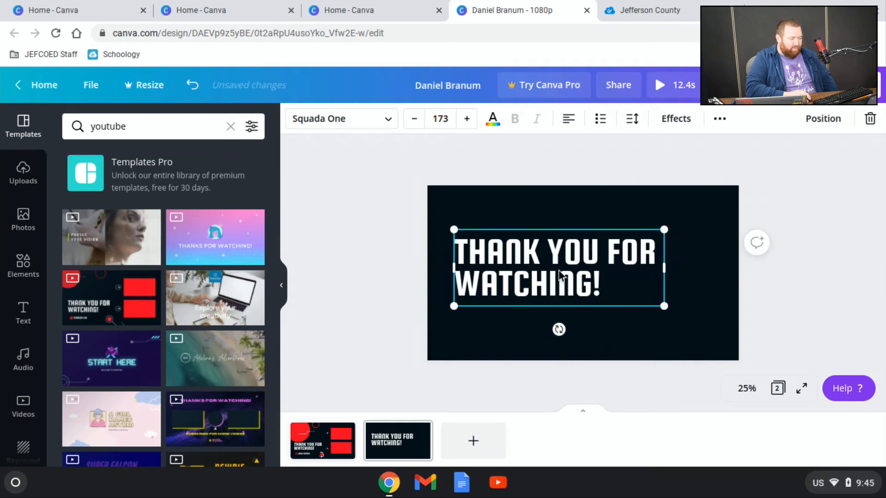
pyautogui.moveTo(665, 309); pyautogui.dragTo(649, 301)
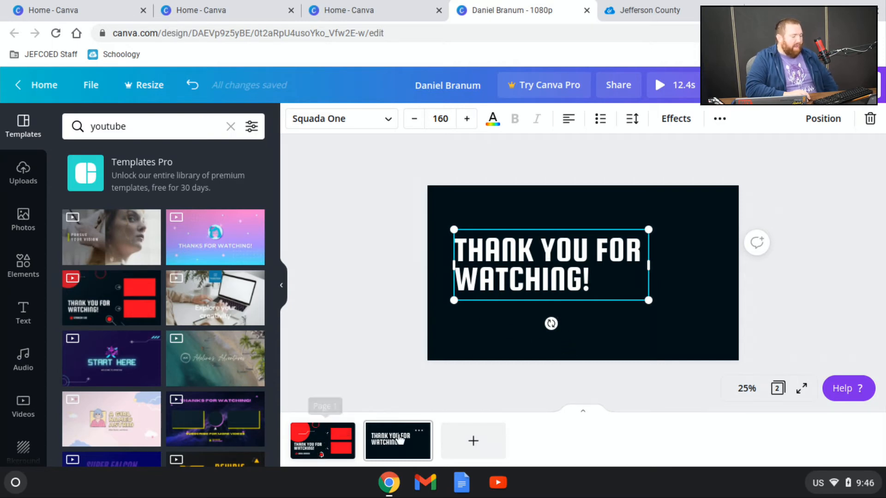
# Replace the heading text on page 1 with "PLEASE SUBSCRIBE".
pyautogui.click(325, 444)
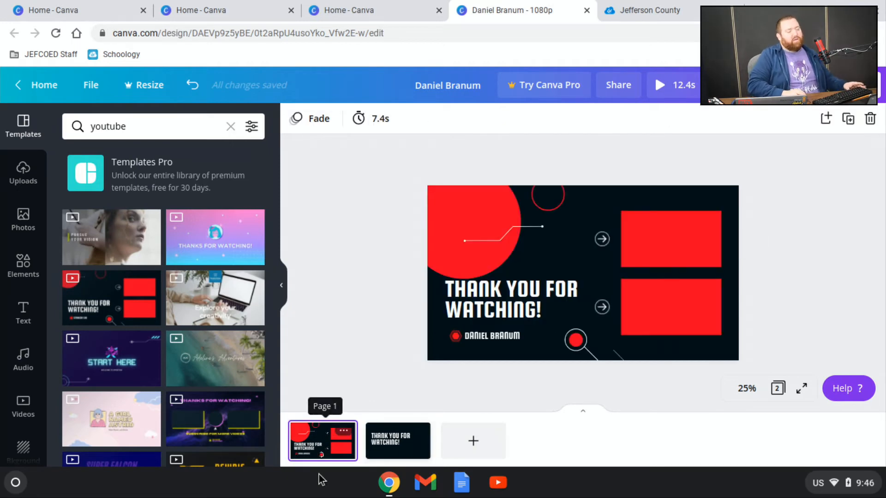
pyautogui.doubleClick(524, 311)
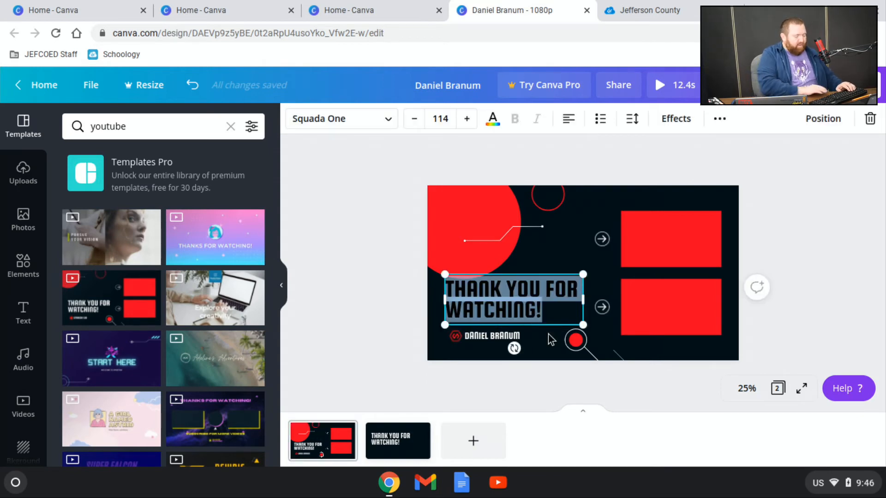
pyautogui.write('PL')
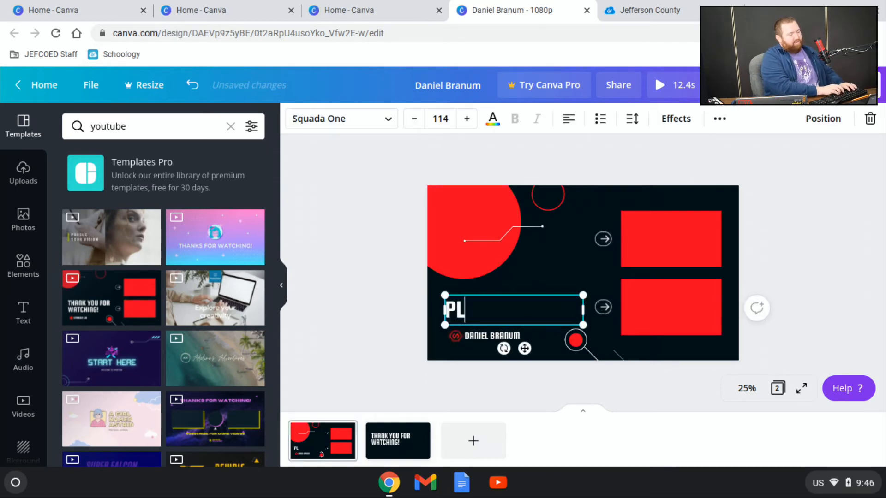
pyautogui.write('EASE SUBSCRIV')
pyautogui.press('BackSpace')
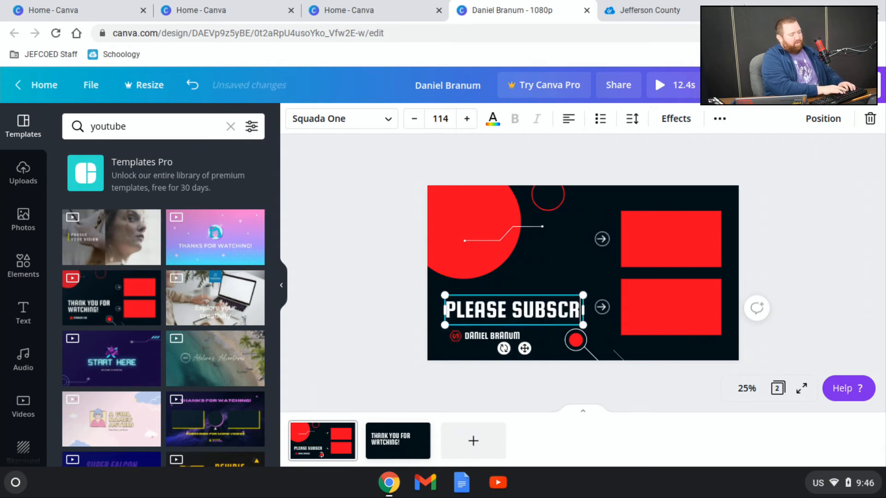
pyautogui.write('IBE')
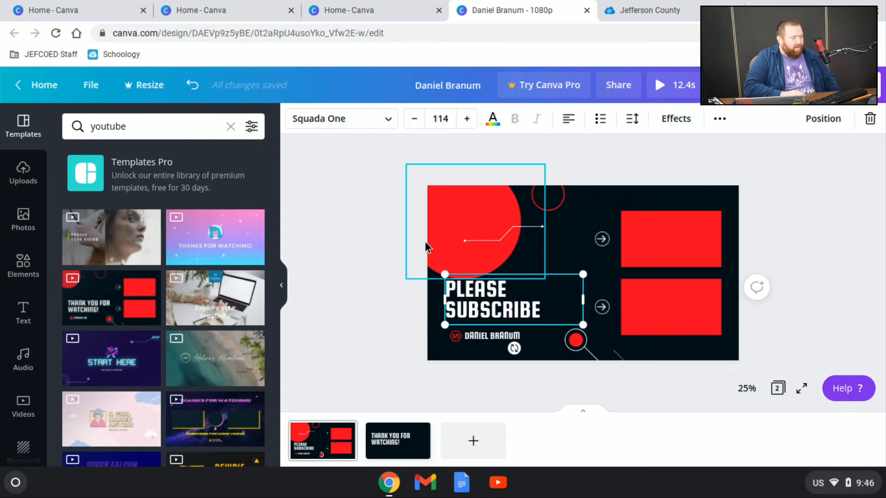
# Move the "PLEASE SUBSCRIBE" heading on page 1 to the right, up to the lower arrow icon.
pyautogui.click(378, 267)
pyautogui.moveTo(485, 318); pyautogui.dragTo(535, 317)
pyautogui.click(362, 305)
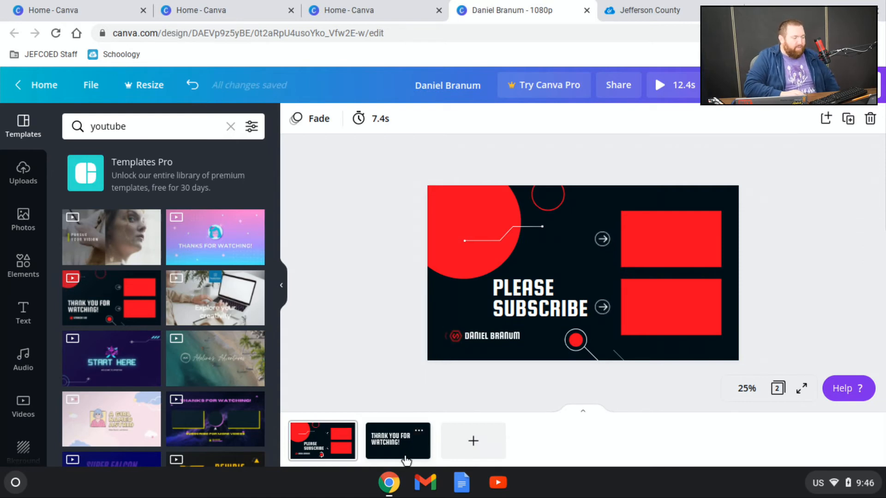
pyautogui.click(493, 209)
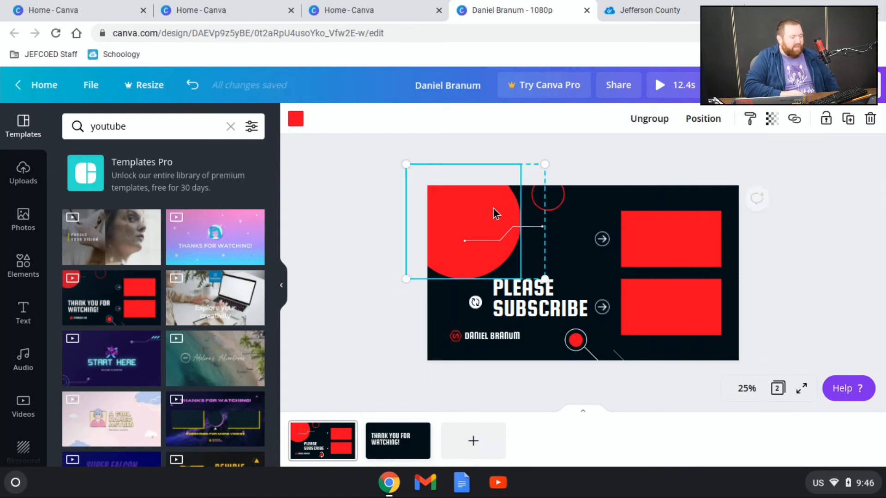
pyautogui.click(503, 336)
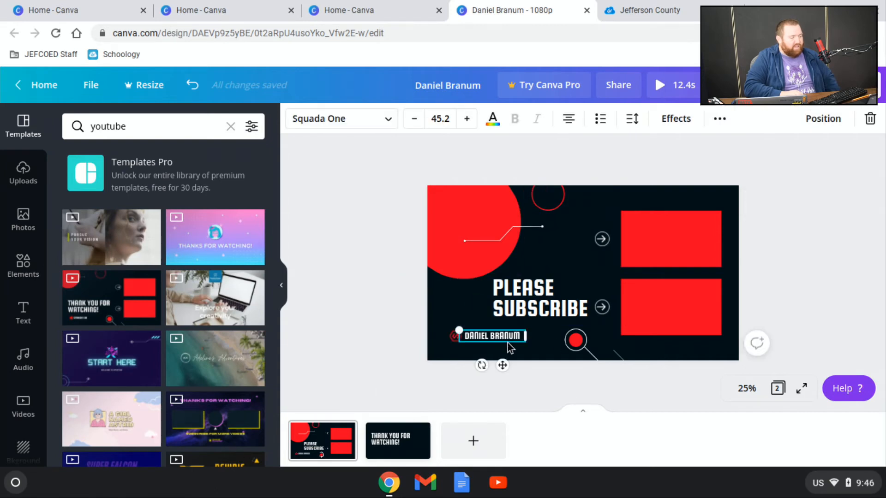
pyautogui.click(538, 310)
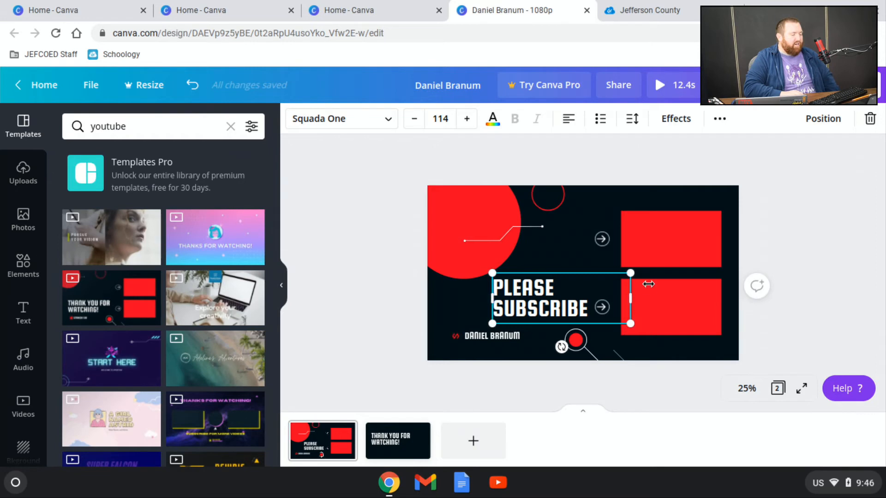
pyautogui.click(686, 231)
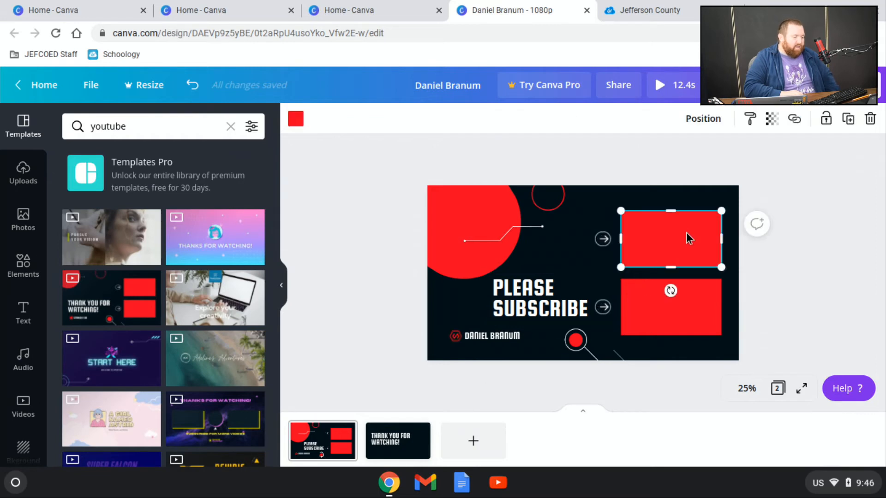
pyautogui.click(685, 307)
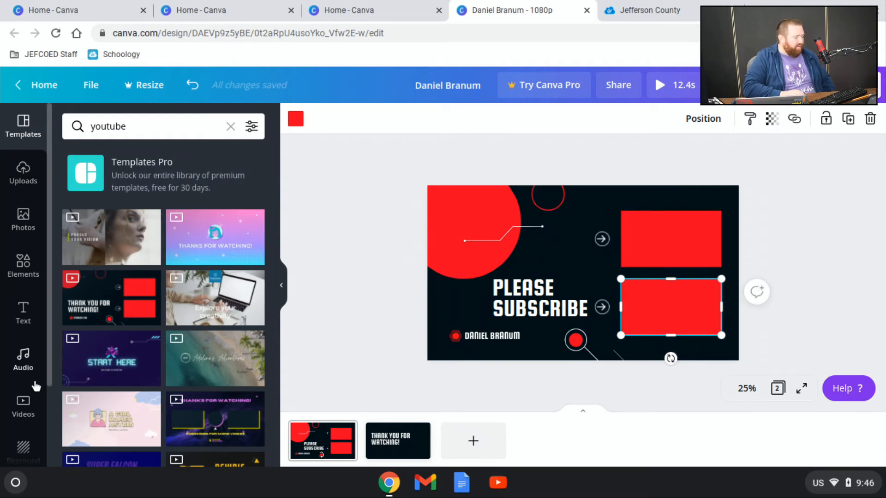
pyautogui.click(23, 413)
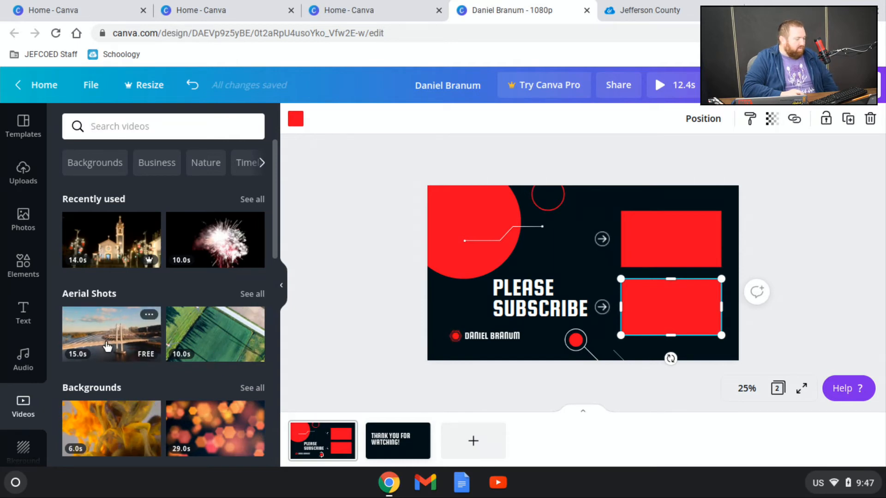
pyautogui.scroll(-1, 107, 346)
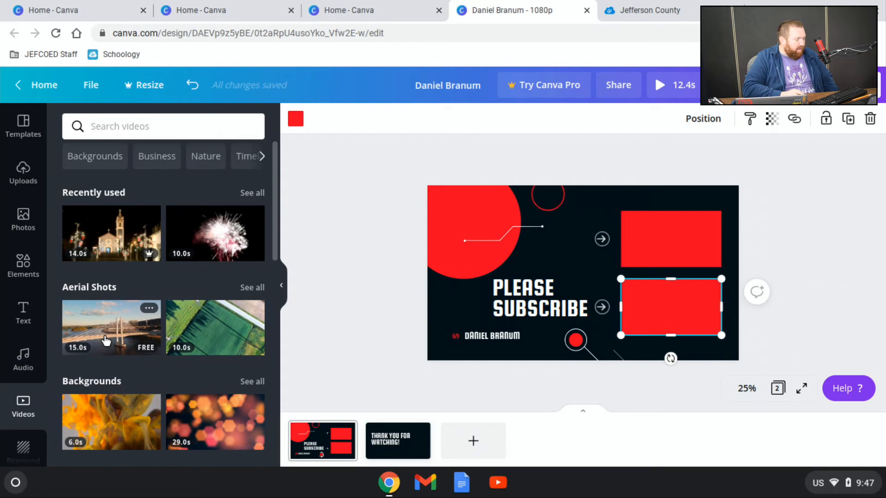
pyautogui.click(105, 339)
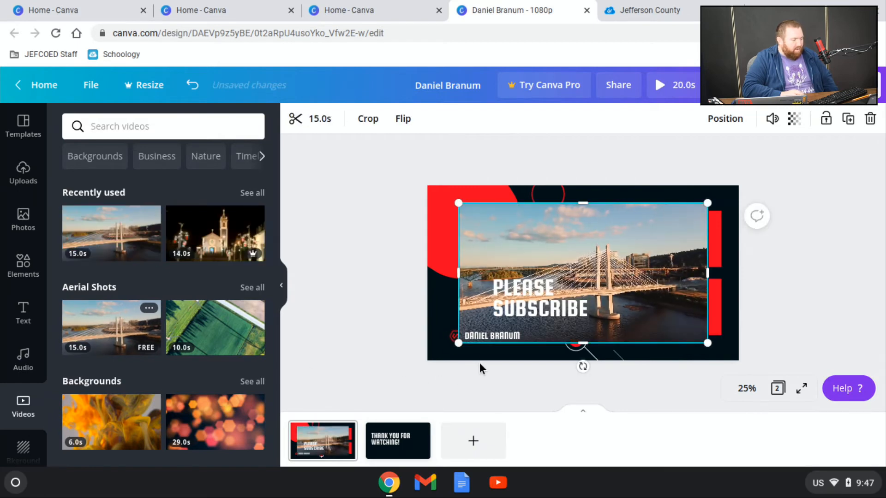
pyautogui.moveTo(456, 344); pyautogui.dragTo(621, 248)
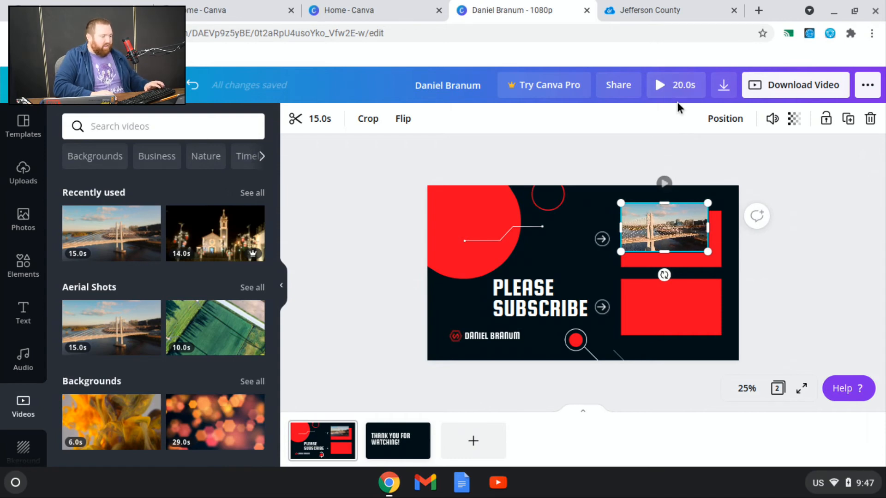
pyautogui.hotkey('ctrl', 'z')
pyautogui.hotkey('ctrl', 'z')
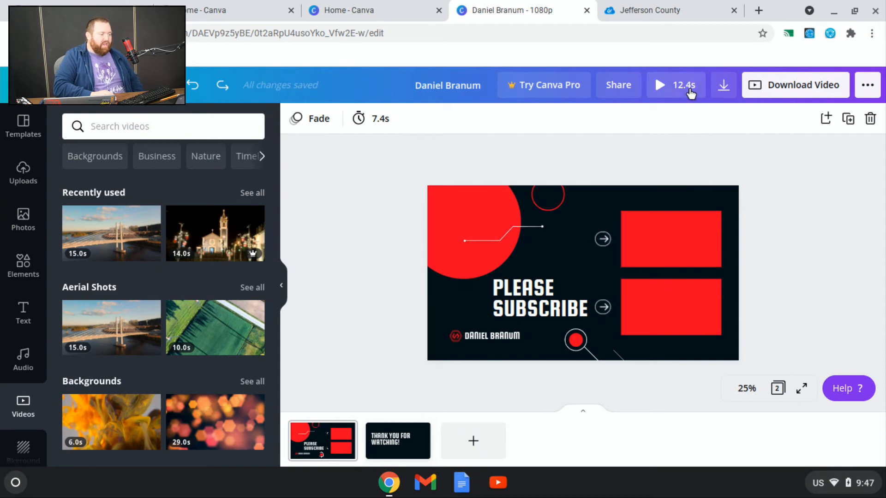
# Add the 15-second bridge video to page 1, shrink it and centre it inside the upper red rectangle.
pyautogui.moveTo(94, 245); pyautogui.dragTo(589, 242)
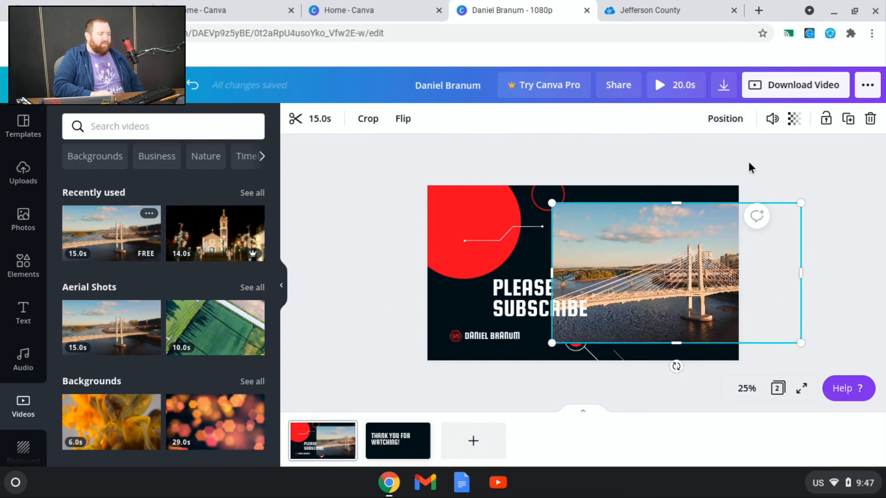
pyautogui.moveTo(801, 203); pyautogui.dragTo(645, 303)
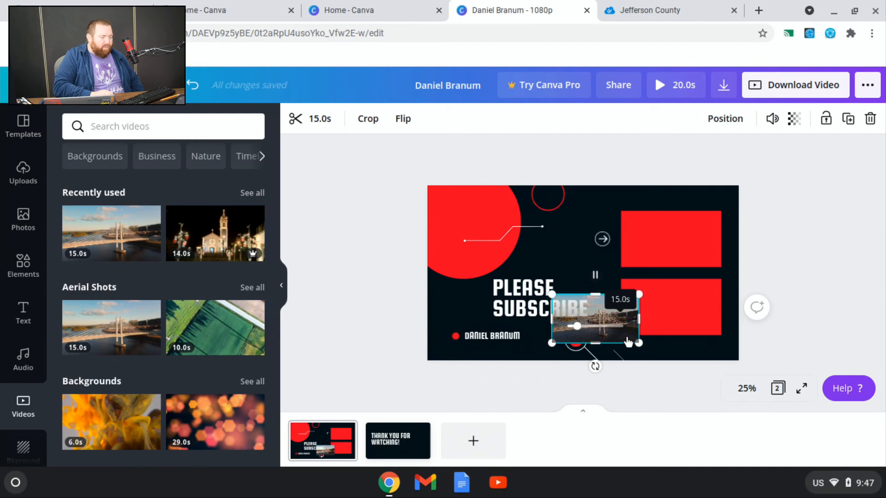
pyautogui.click(651, 318)
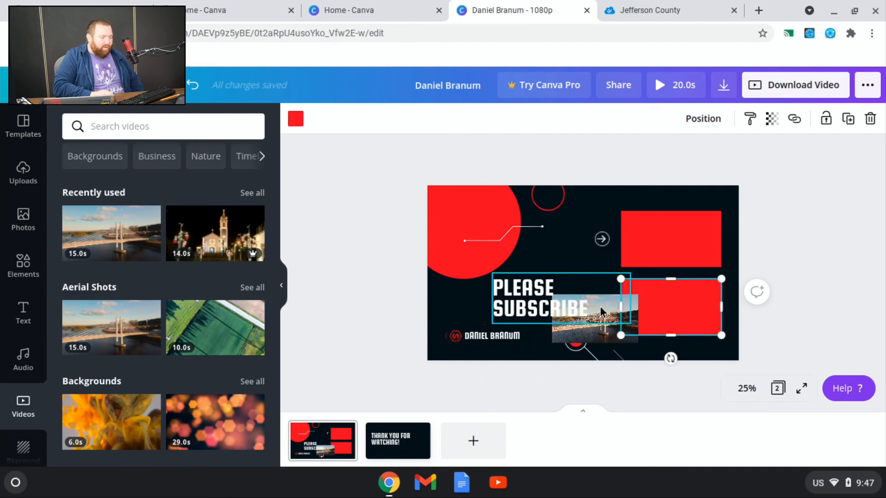
pyautogui.moveTo(601, 333); pyautogui.dragTo(678, 256)
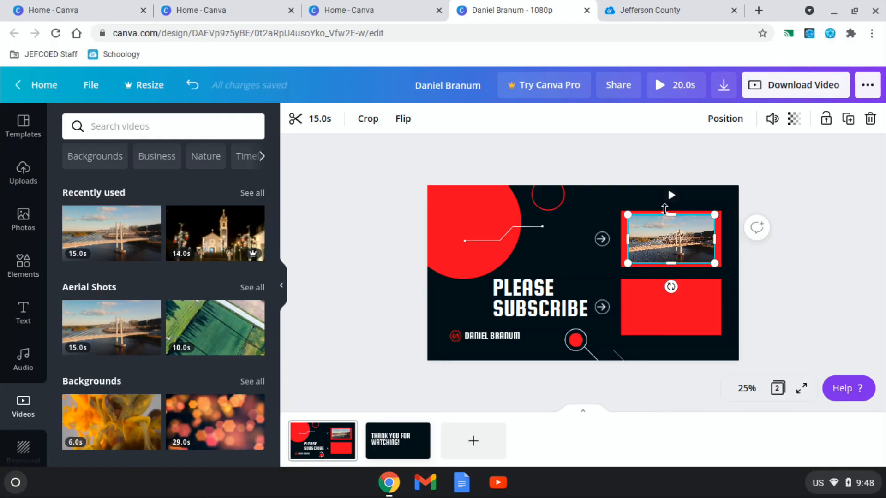
pyautogui.click(600, 210)
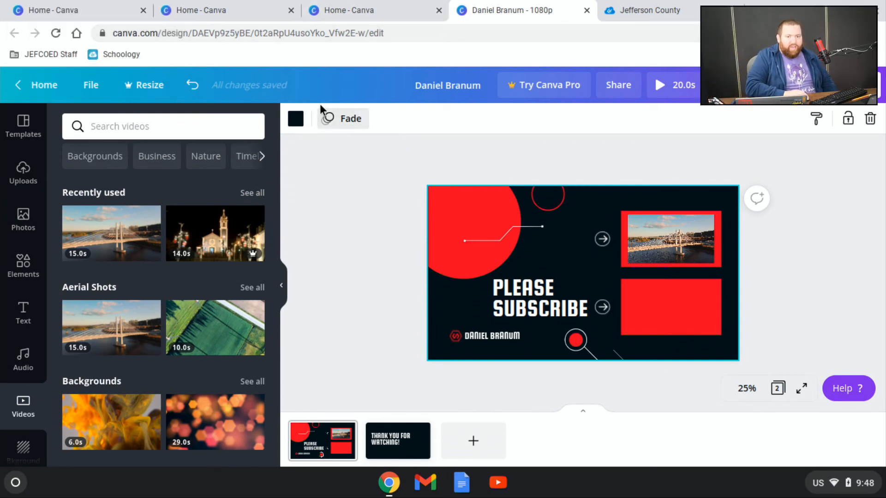
# Trim the bridge video to 5.0 s and shift the kept segment toward the later part of the clip.
pyautogui.click(677, 246)
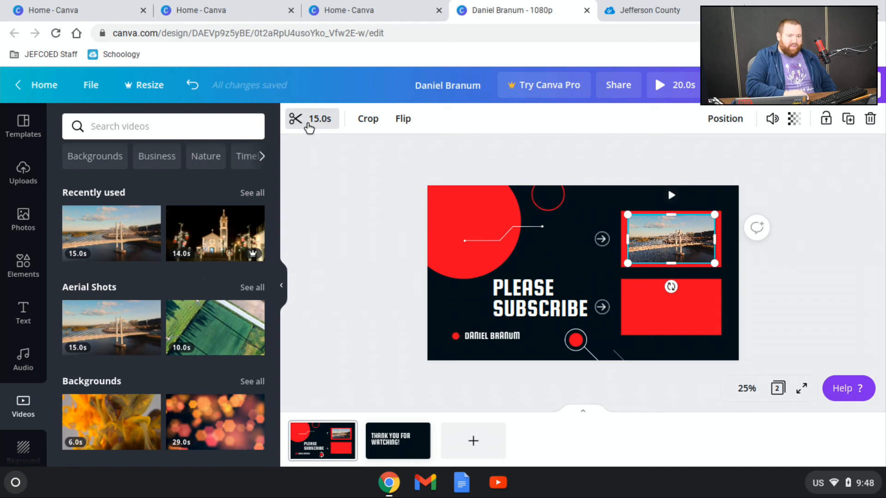
pyautogui.click(308, 125)
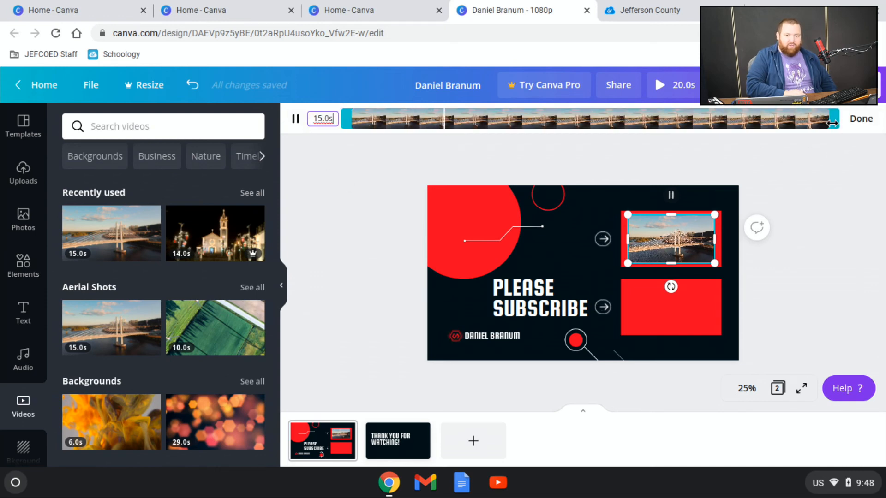
pyautogui.moveTo(834, 121); pyautogui.dragTo(532, 117)
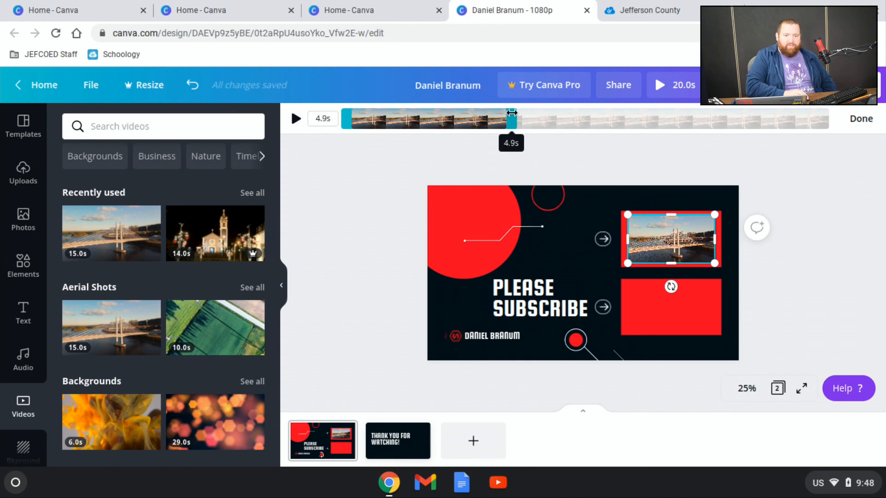
pyautogui.moveTo(514, 112); pyautogui.dragTo(510, 112)
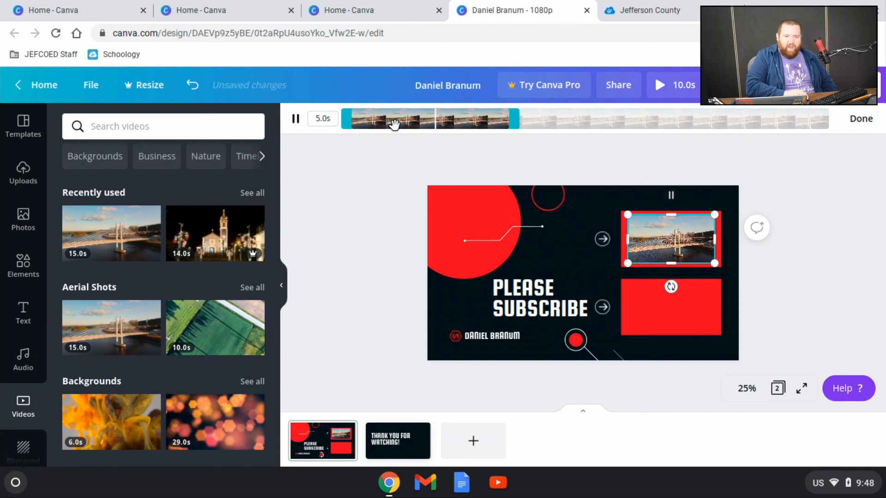
pyautogui.moveTo(393, 127); pyautogui.dragTo(686, 140)
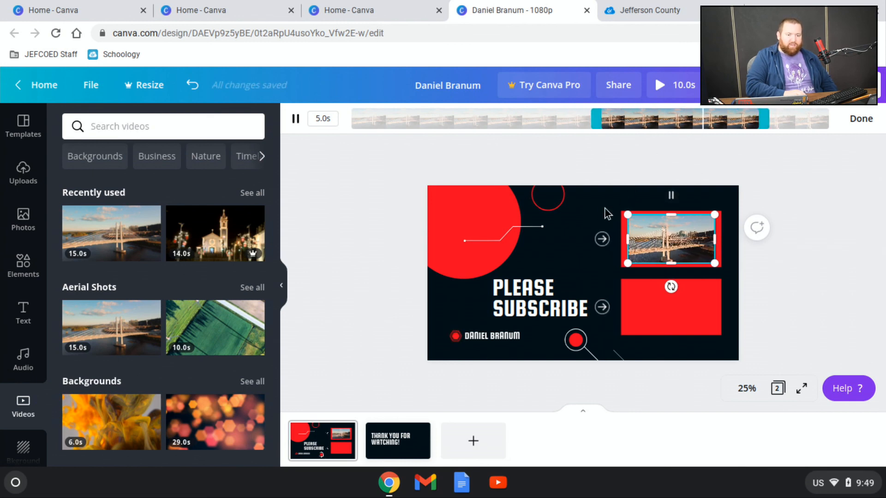
# Add the first Beach video to page 1, shrink it and centre it inside the lower red rectangle.
pyautogui.scroll(-1, 163, 372)
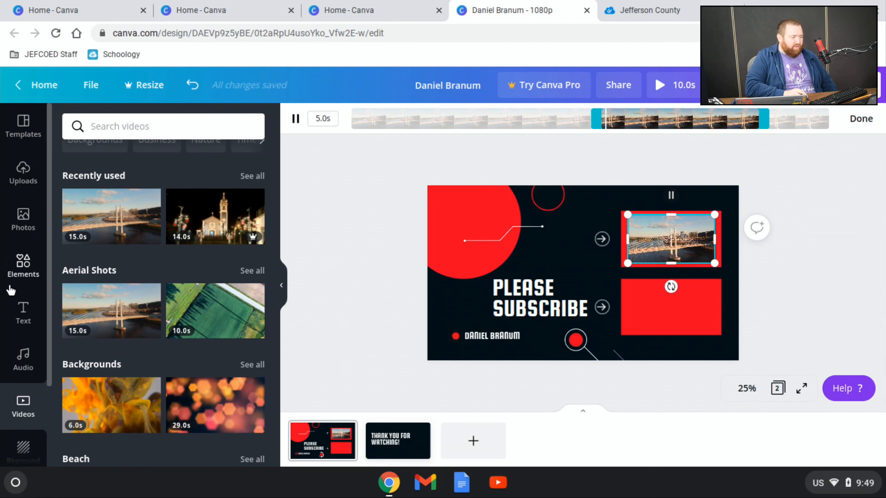
pyautogui.scroll(-2, 143, 341)
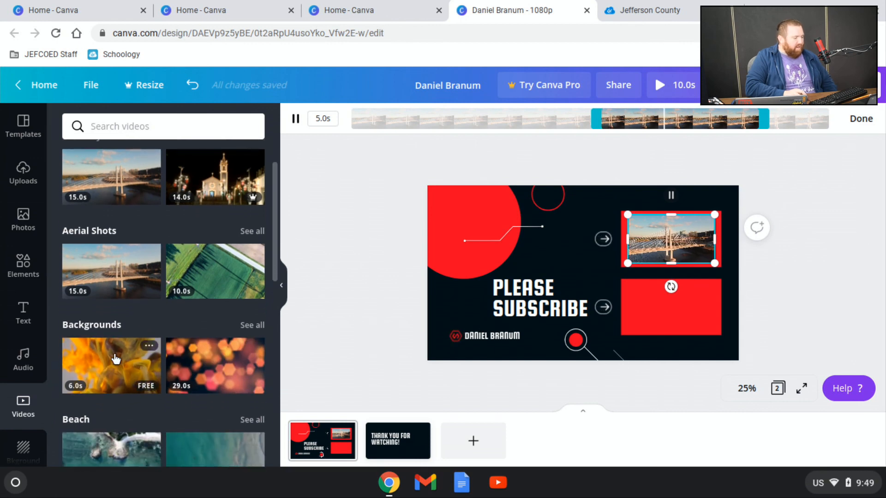
pyautogui.scroll(-4, 118, 361)
pyautogui.click(137, 400)
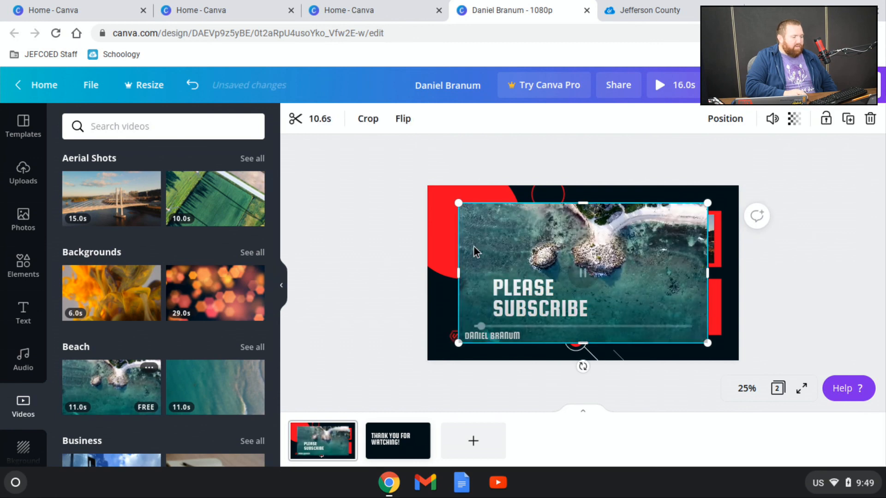
pyautogui.moveTo(464, 209); pyautogui.dragTo(622, 294)
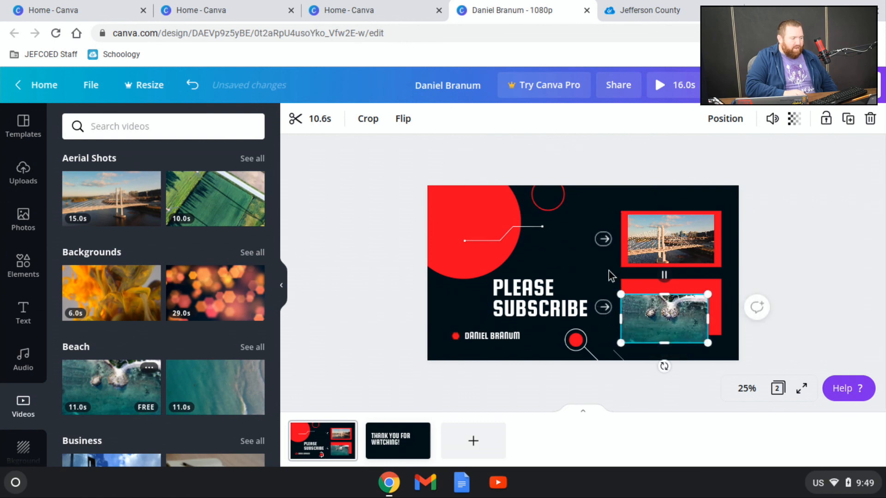
pyautogui.click(563, 273)
pyautogui.moveTo(659, 310); pyautogui.dragTo(672, 305)
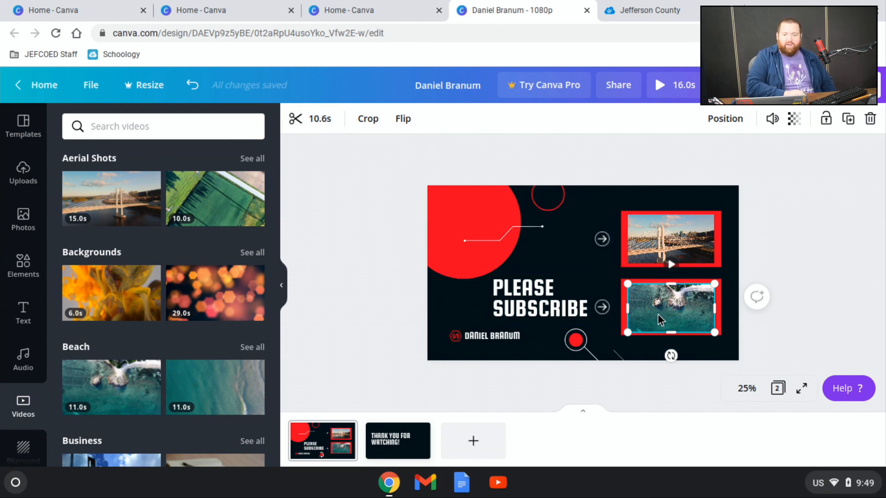
# Open the beach video's trim settings and select its duration value for editing.
pyautogui.click(320, 122)
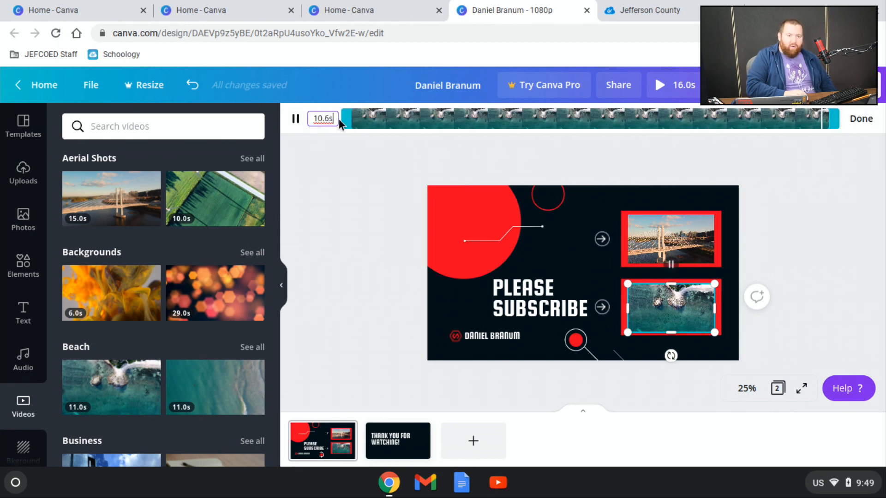
pyautogui.moveTo(335, 119); pyautogui.dragTo(307, 118)
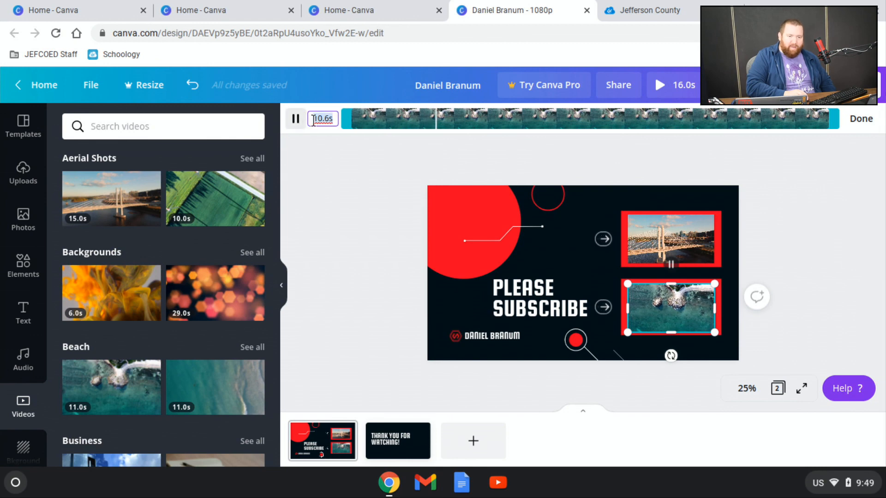